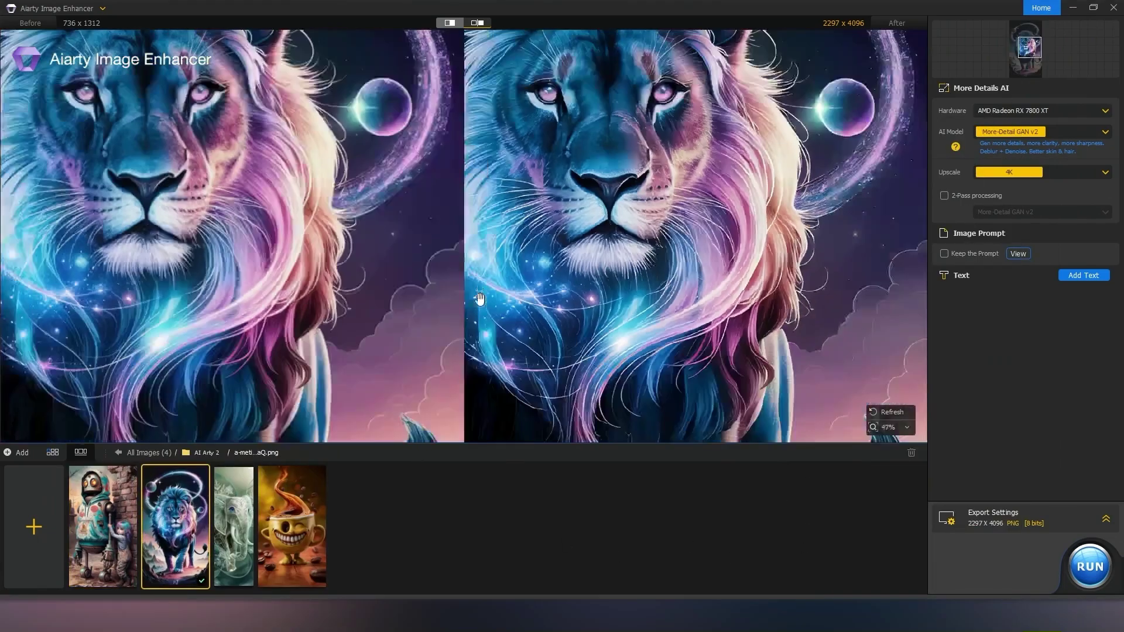
- Scroll down to view the lion image's 4K More-Detail GAN v2 before/after preview
scroll(479, 299, down, 4)
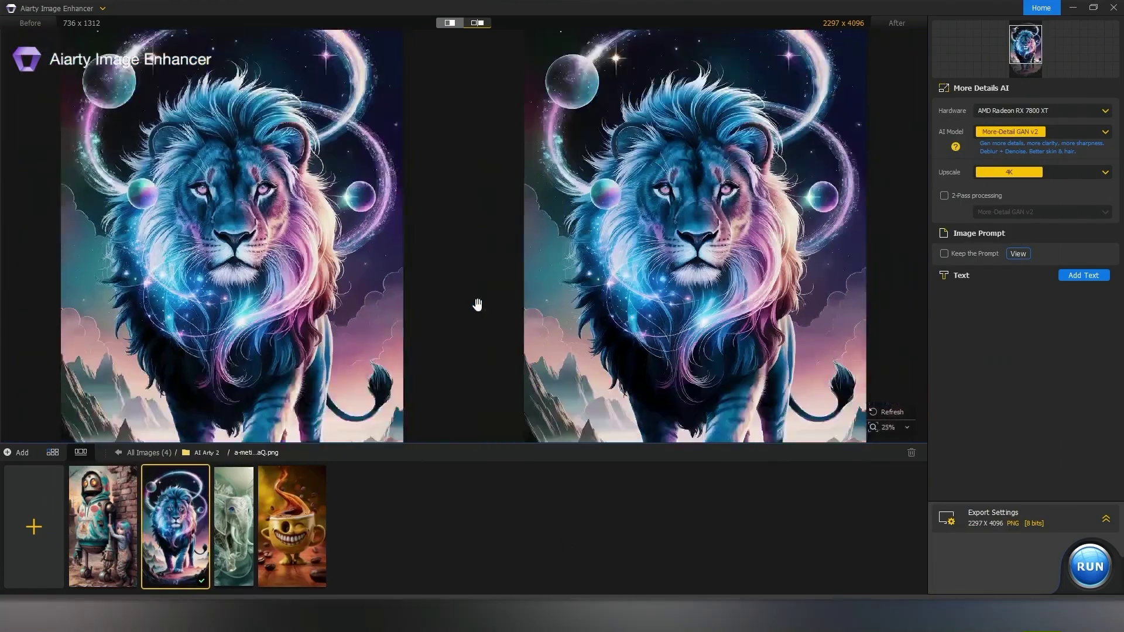
- Add a text overlay reading 'Lion' in Bodoni MT Bold Italic to the lion image
click(1082, 275)
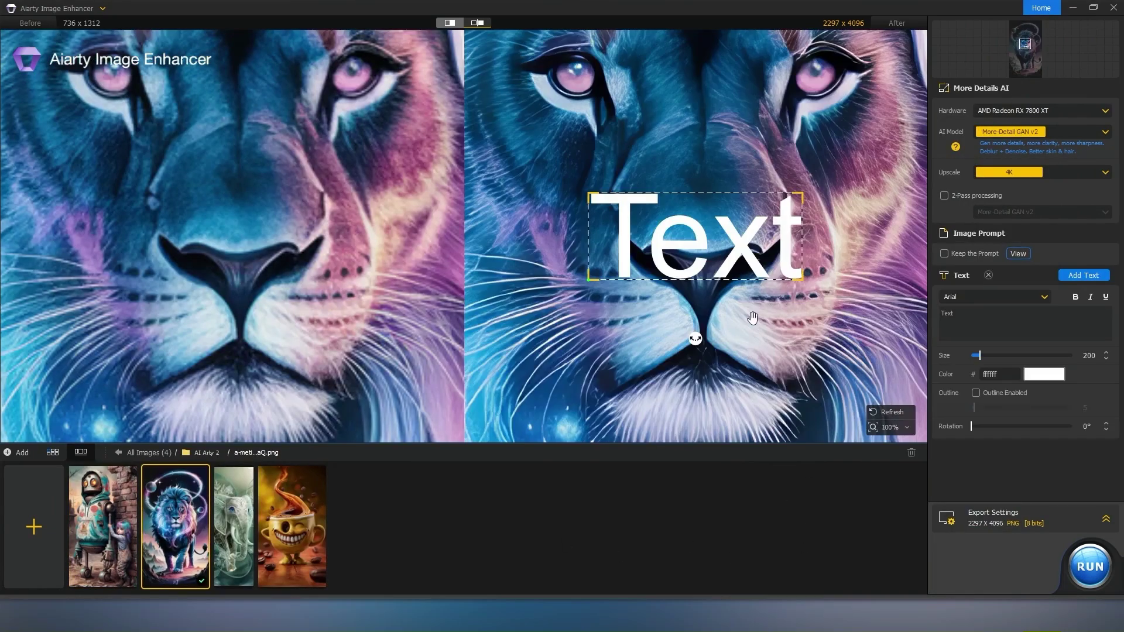
click(1044, 296)
scroll(961, 340, down, 5)
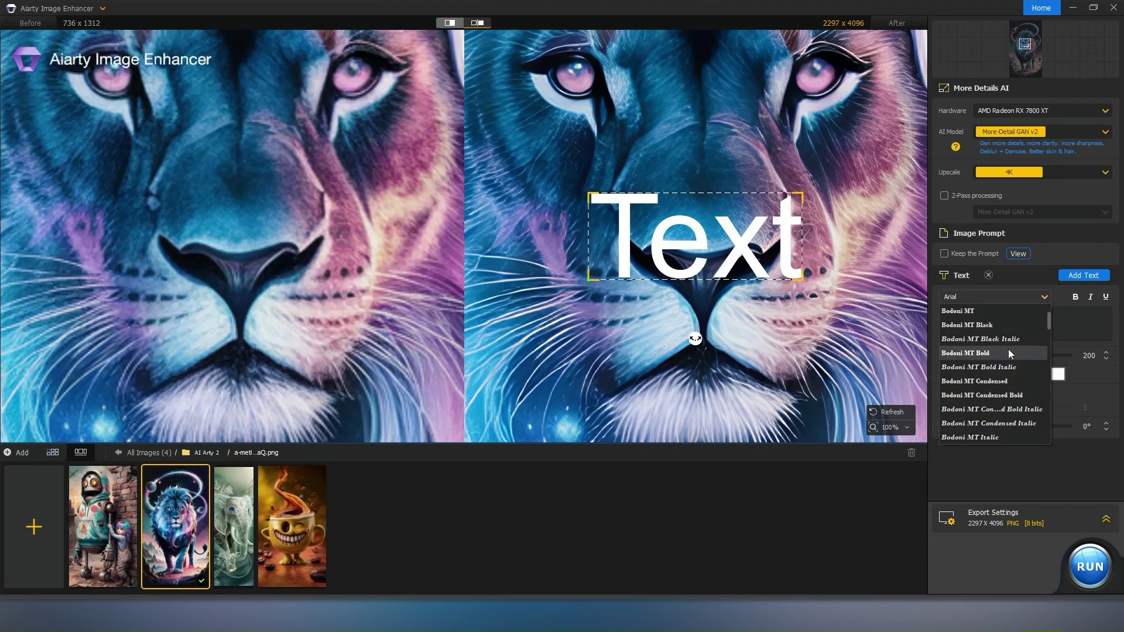
click(995, 367)
double_click(991, 313)
text(Lion)
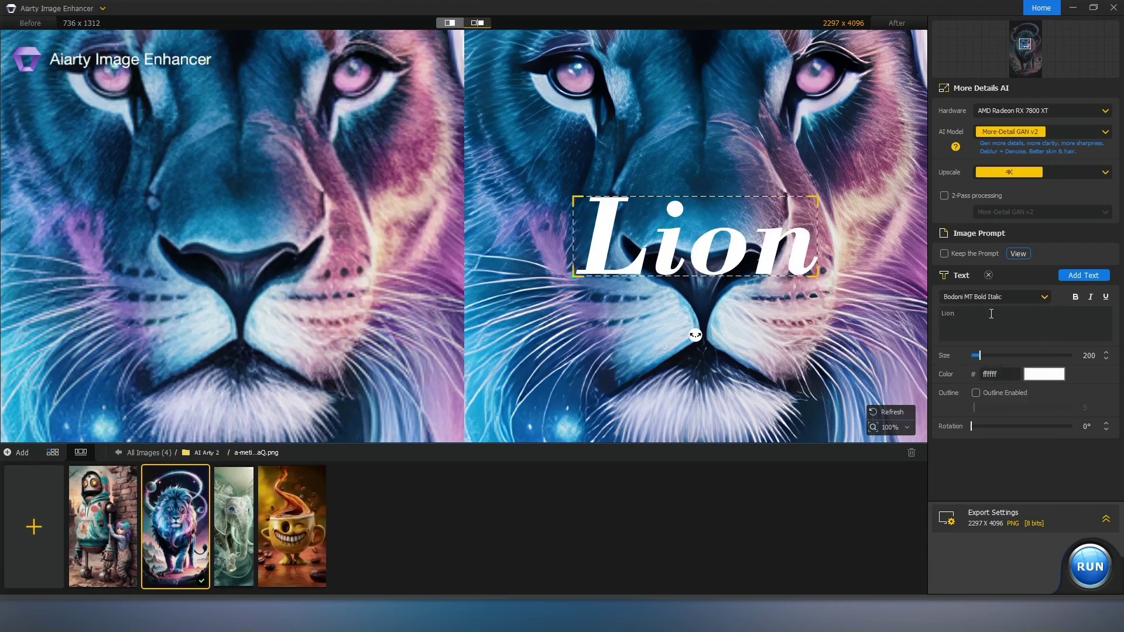
- Enlarge the white Lion caption to size 849 and move it to the image bottom
drag(979, 355, 985, 353)
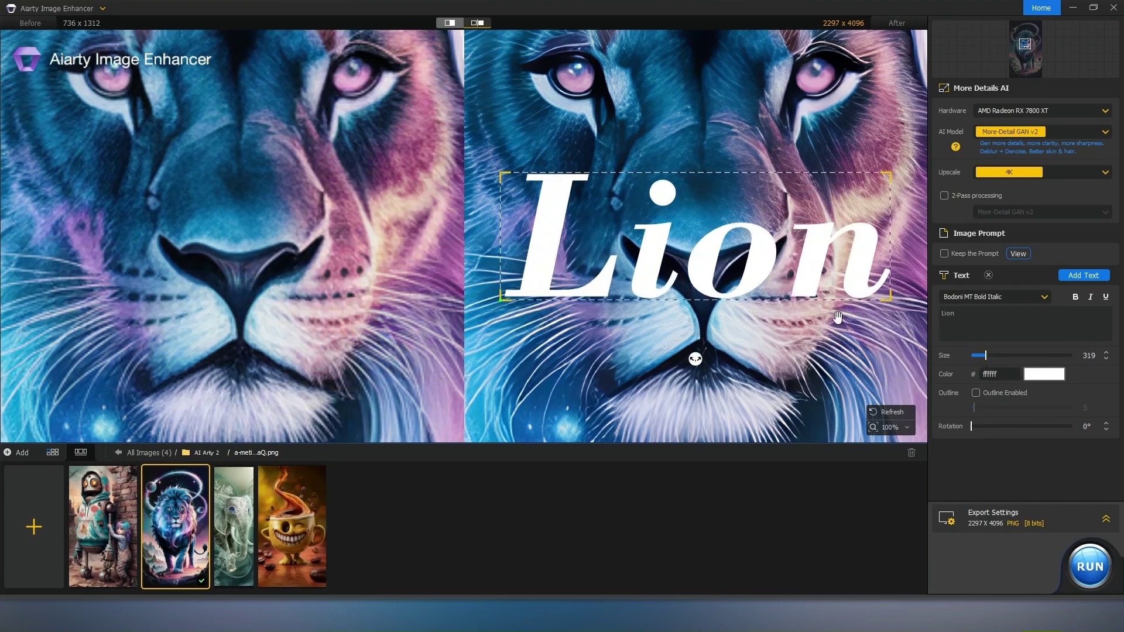
drag(789, 259, 787, 295)
scroll(523, 312, down, 5)
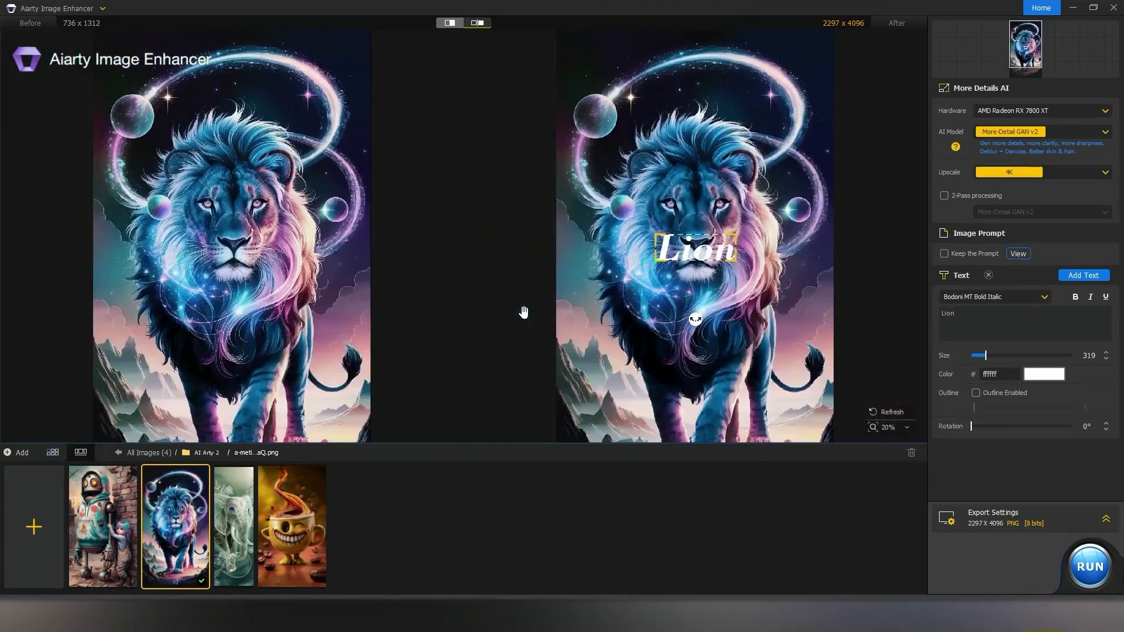
scroll(524, 312, down, 1)
drag(695, 250, 679, 398)
scroll(695, 410, up, 5)
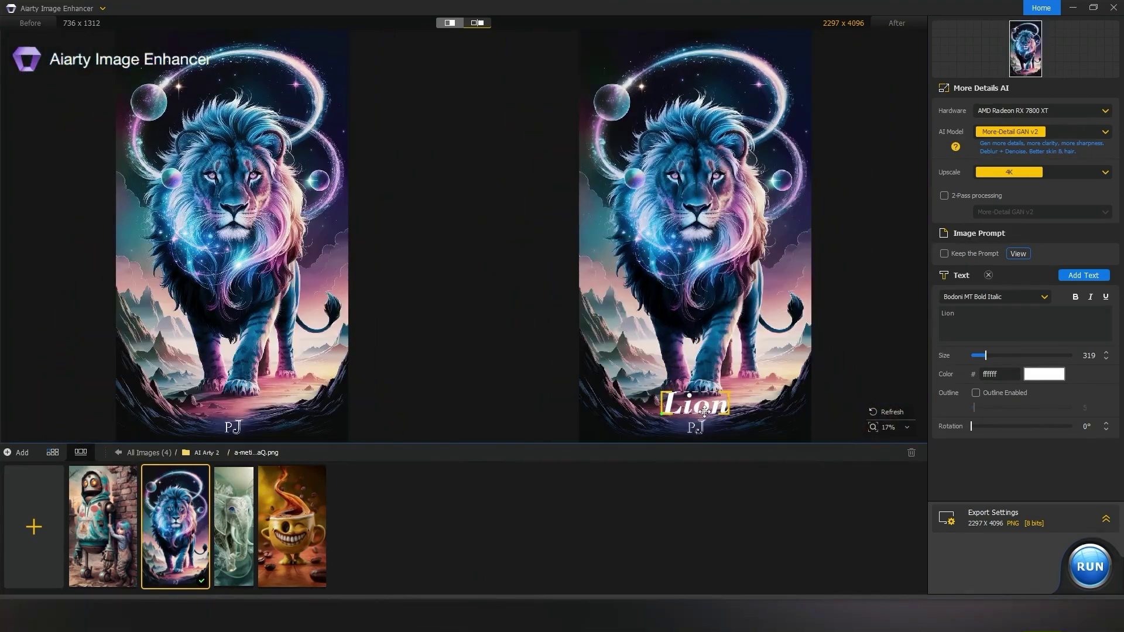
scroll(694, 414, up, 2)
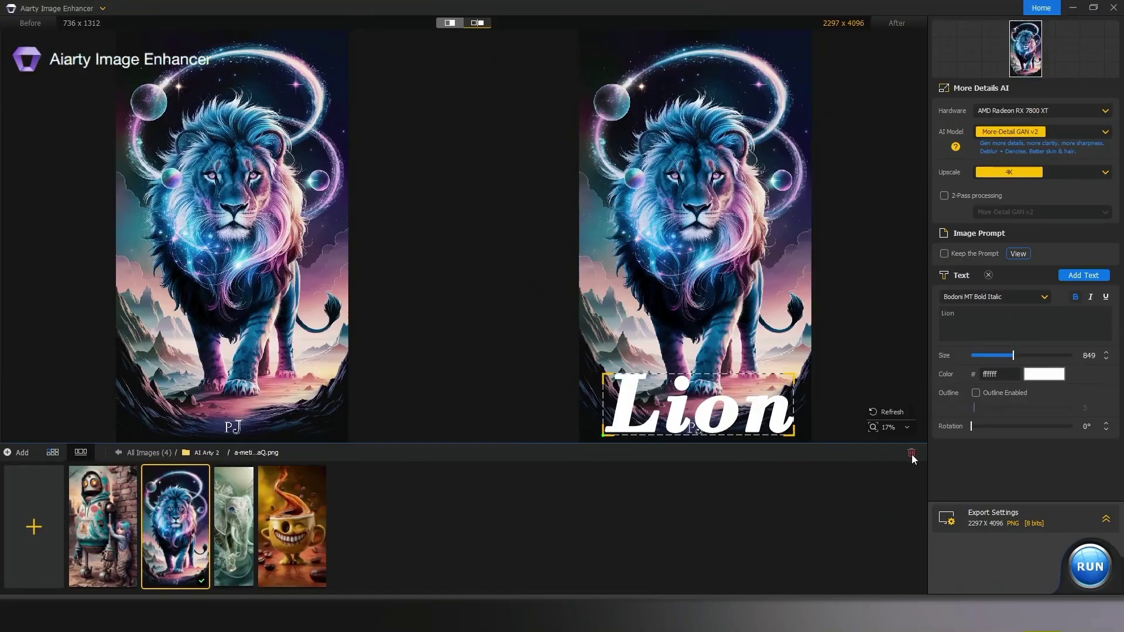
- Delete the lion image, then clear all remaining images from the list
click(912, 454)
key(Return)
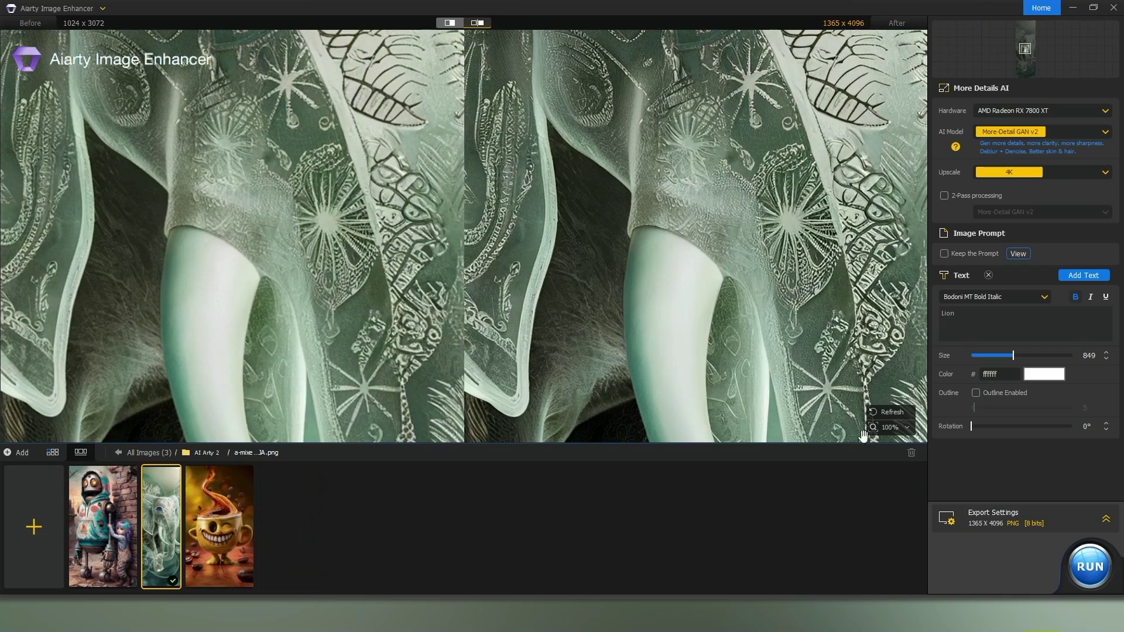
click(911, 453)
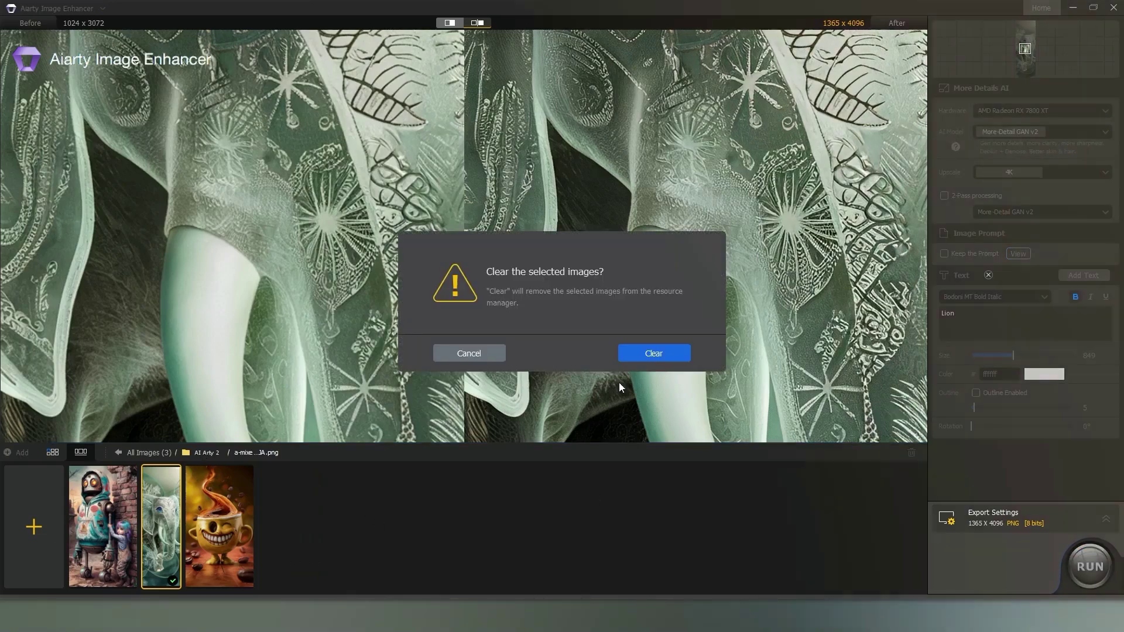
click(653, 353)
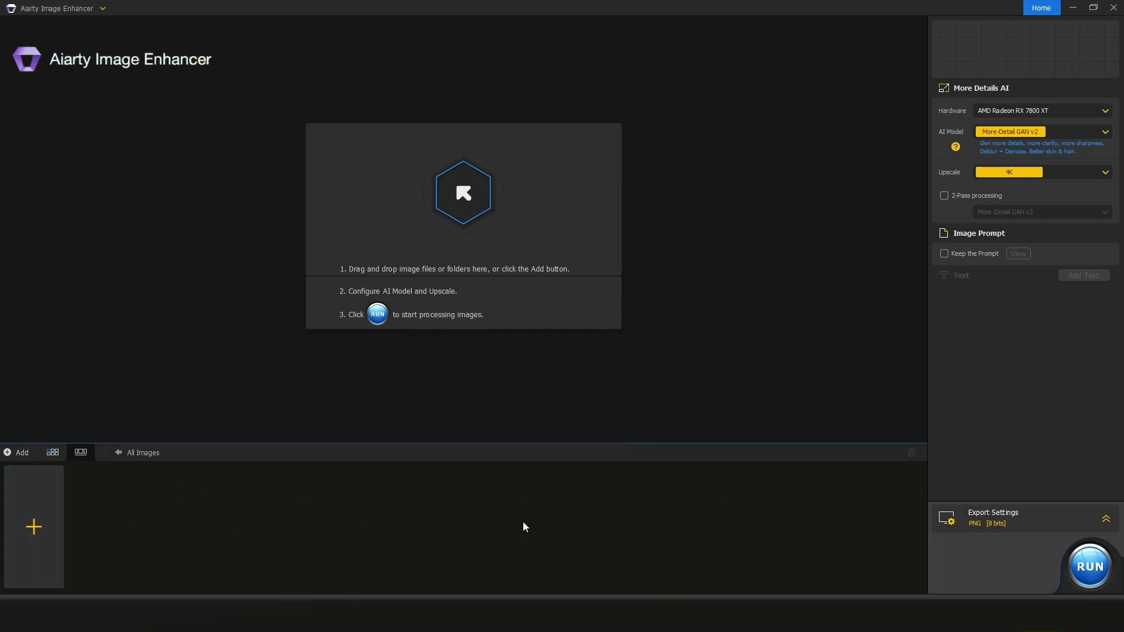
mouse_move(615, 614)
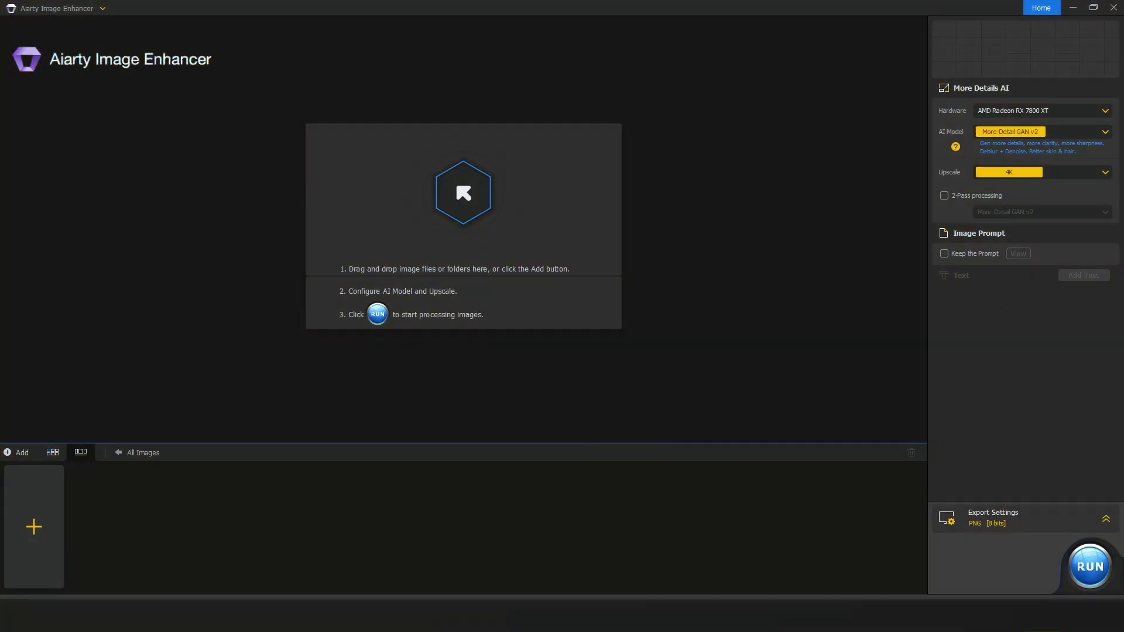
- Load the beer-toast meme, upscale it to 3136 x 4096, and compare it in split view
drag(430, 263, 427, 258)
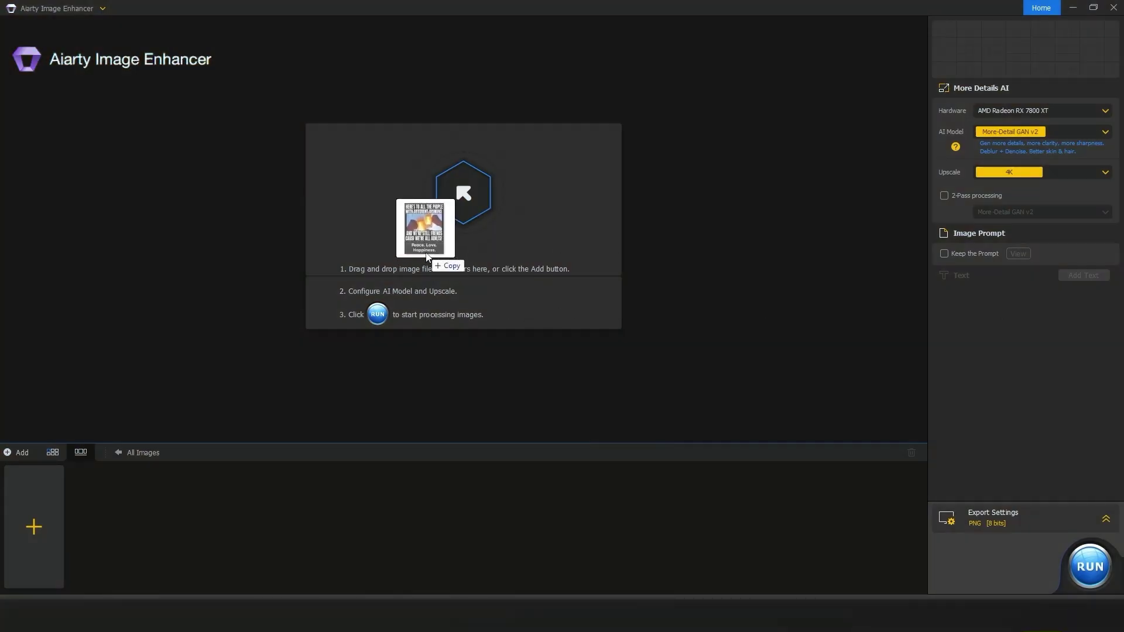
drag(426, 256, 426, 252)
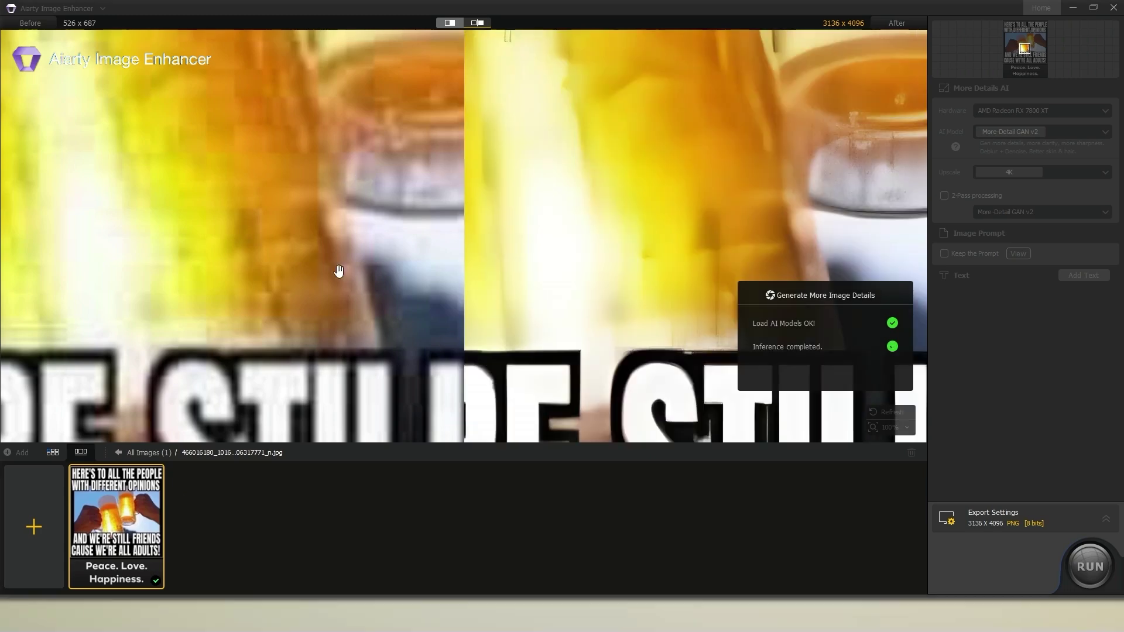
scroll(512, 265, down, 5)
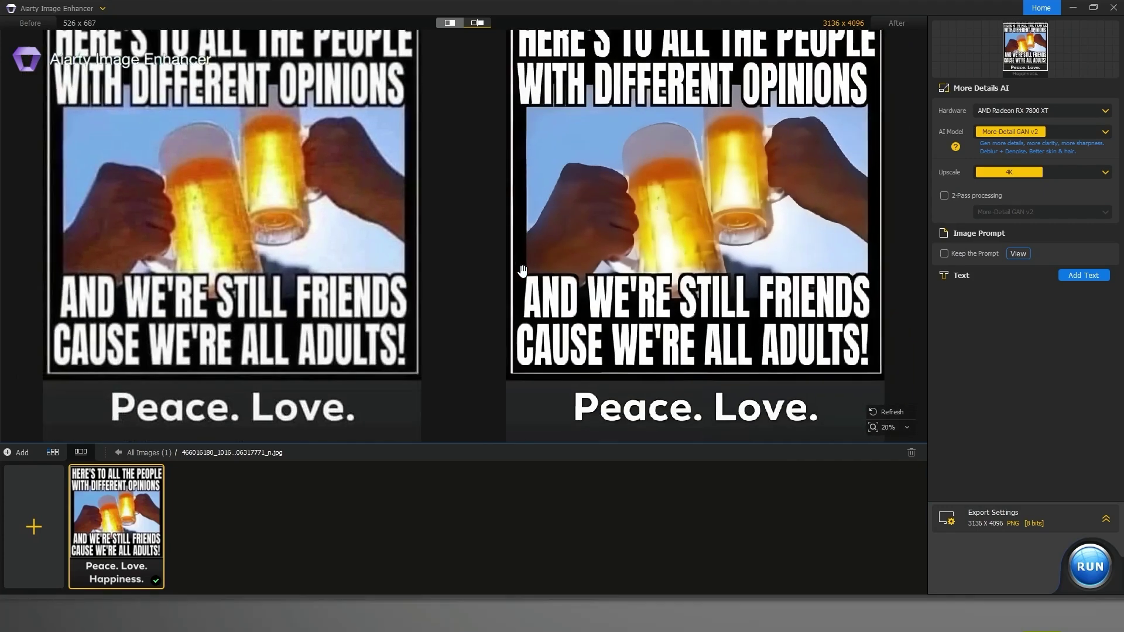
scroll(521, 270, down, 1)
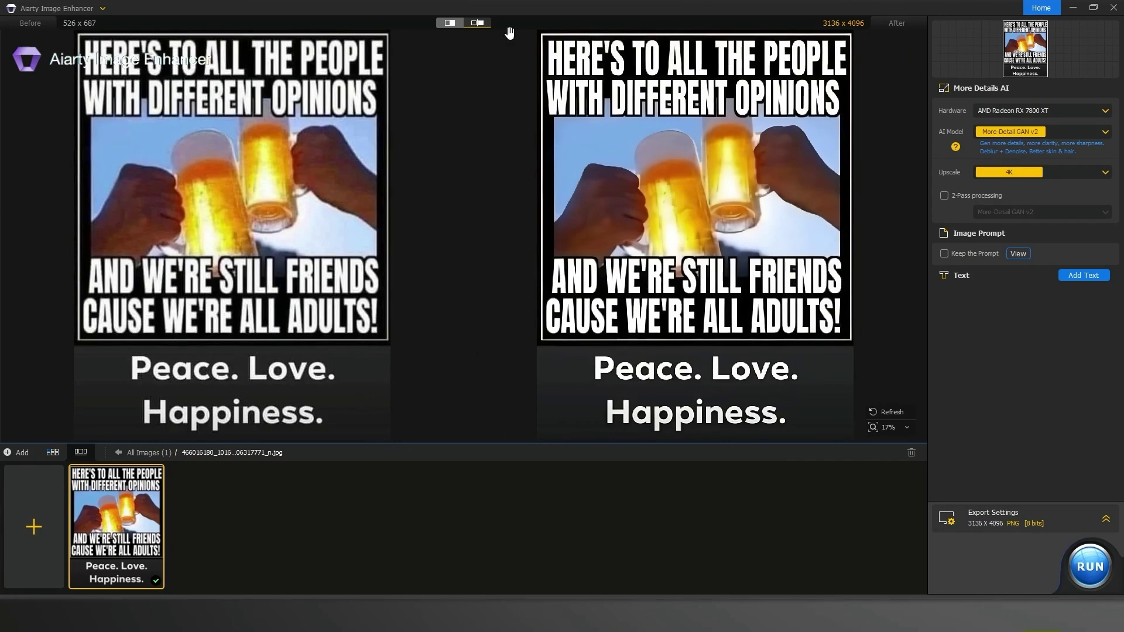
click(450, 24)
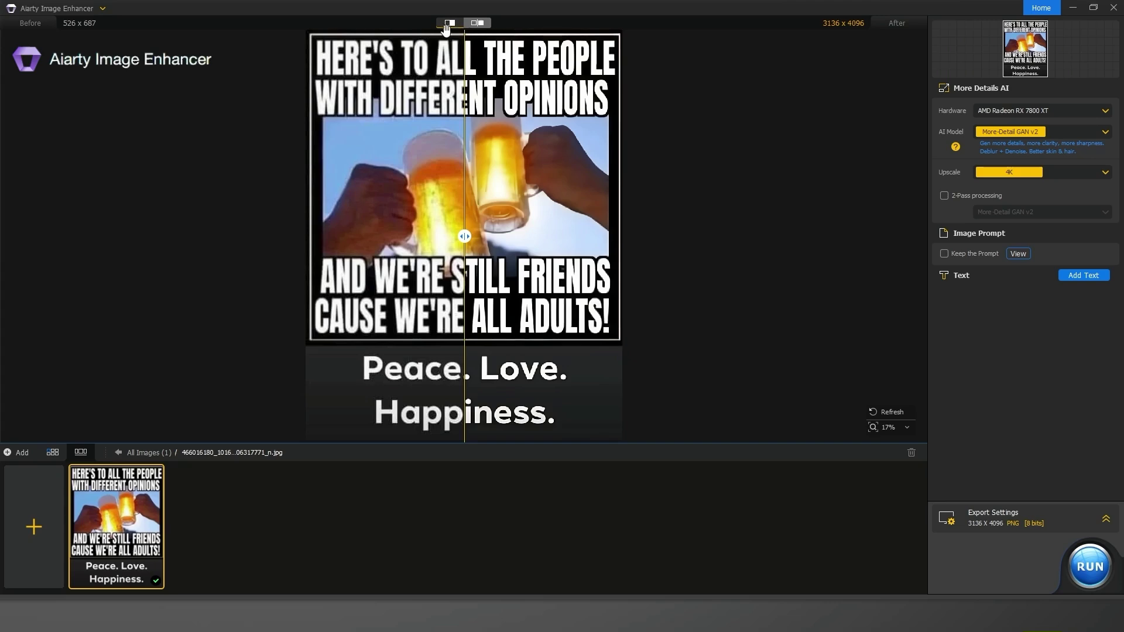
drag(464, 236, 614, 252)
- Switch the meme image back to the side-by-side before/after view
click(477, 22)
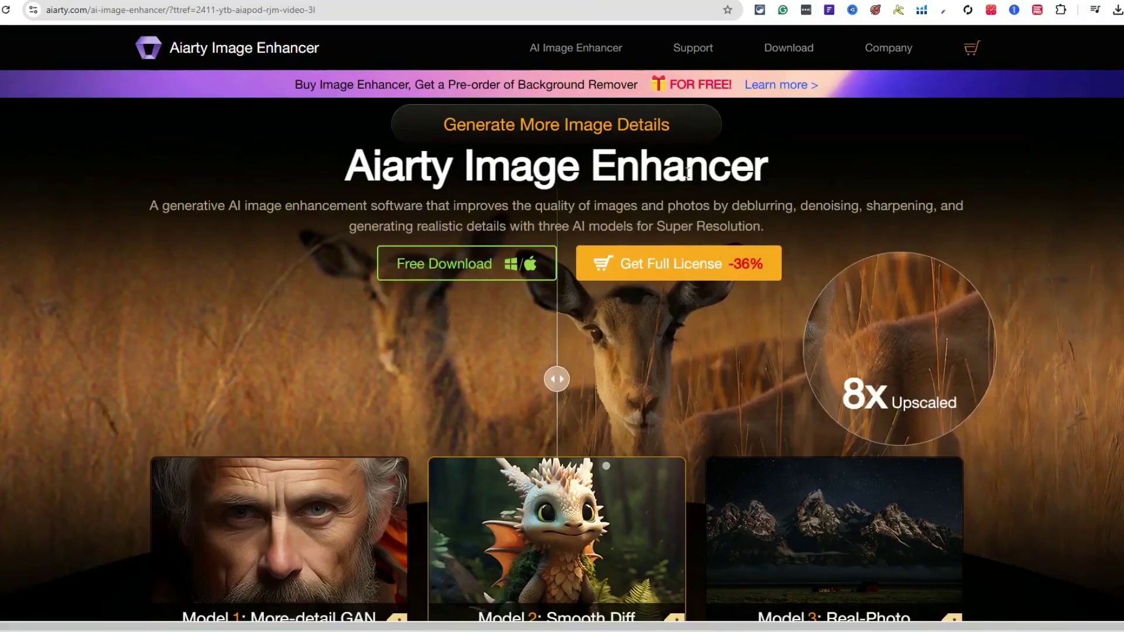
- Scroll through the Aiarty Image Enhancer product page's feature sections
scroll(858, 335, down, 1)
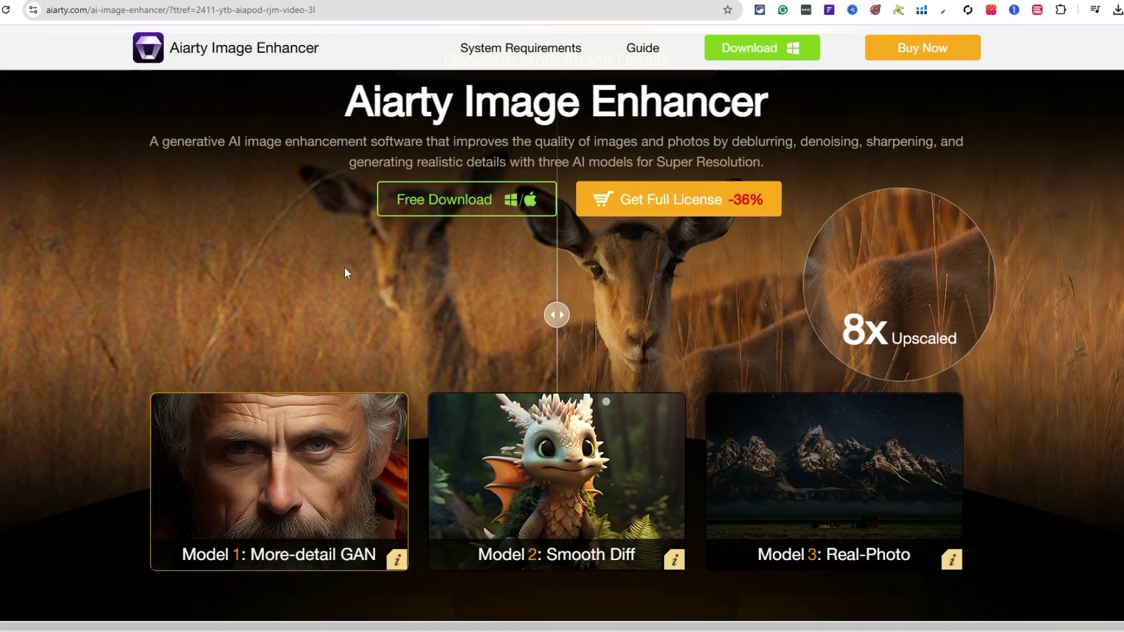
scroll(345, 269, up, 1)
scroll(408, 254, down, 9)
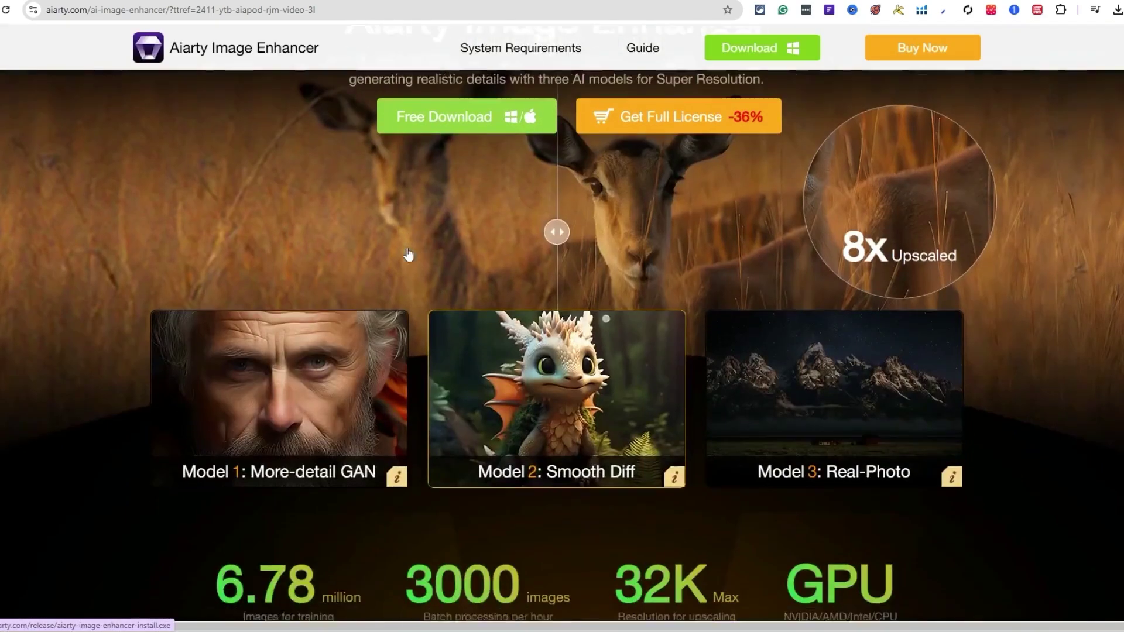
scroll(825, 362, down, 10)
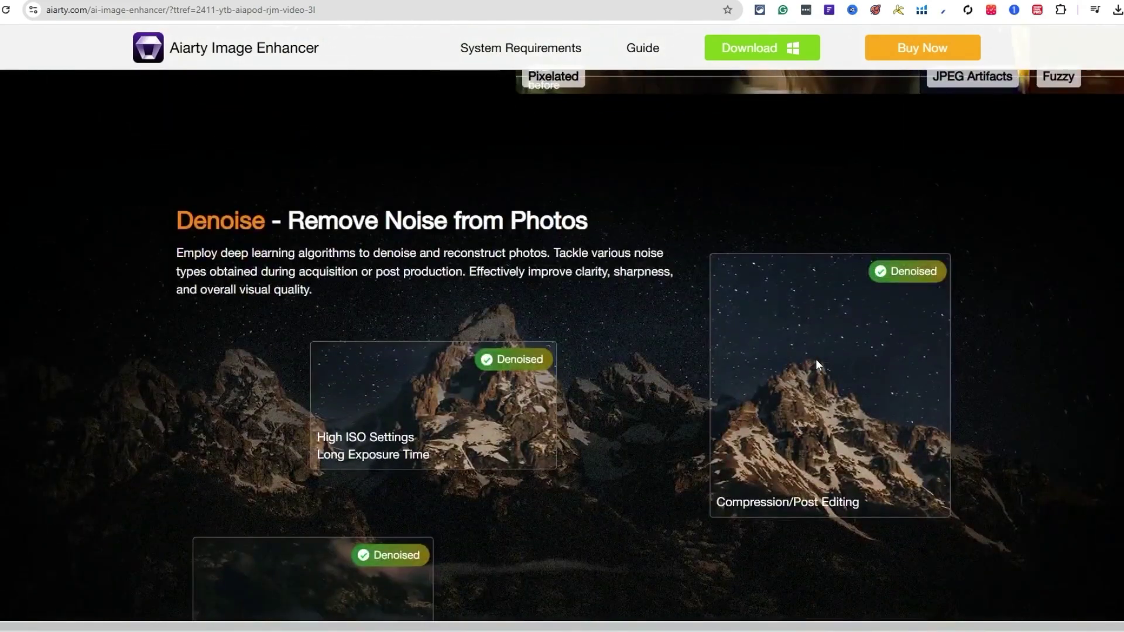
scroll(817, 364, down, 8)
scroll(817, 367, down, 6)
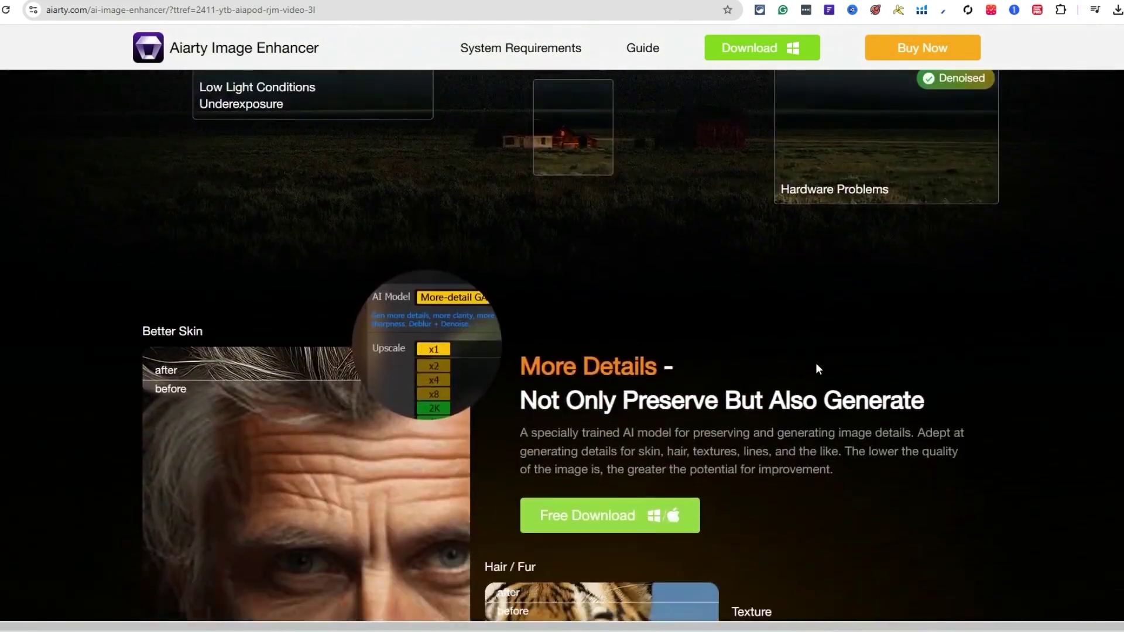
scroll(818, 372, down, 4)
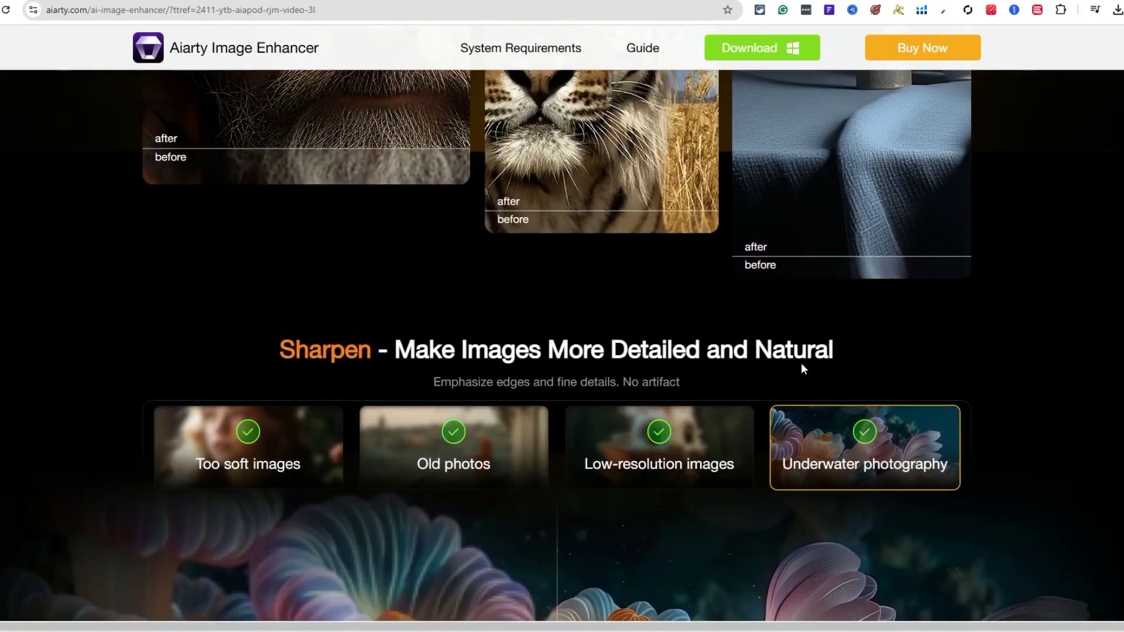
scroll(800, 367, down, 2)
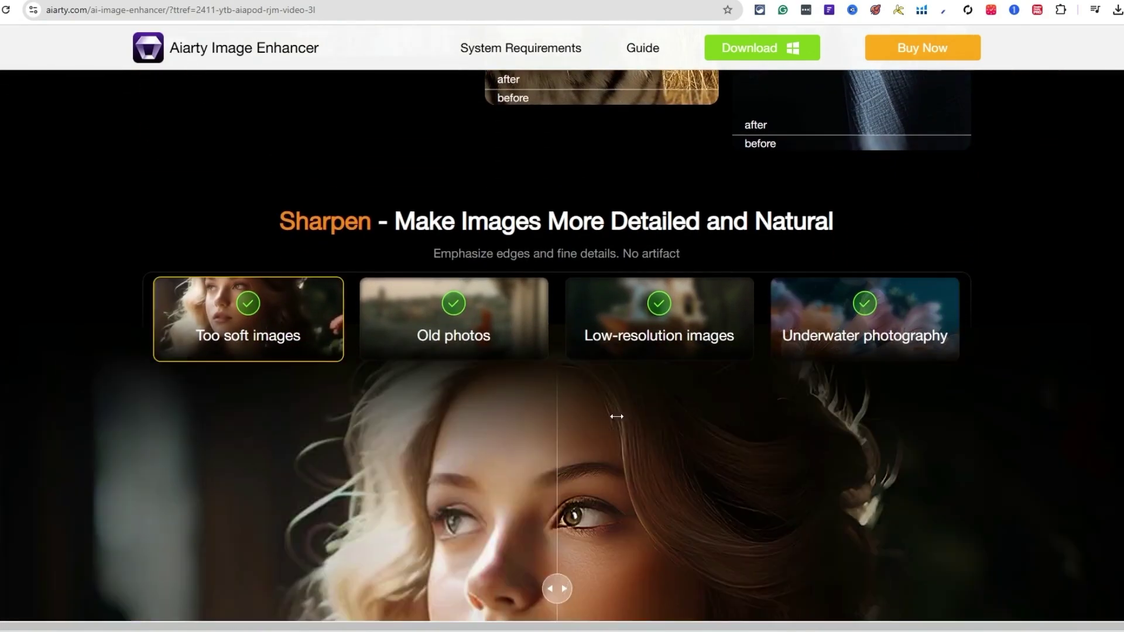
scroll(373, 333, down, 1)
scroll(373, 333, down, 1)
scroll(373, 332, down, 2)
- Drag the page's comparison slider, then keep scrolling down toward the purchase options
drag(468, 331, 665, 328)
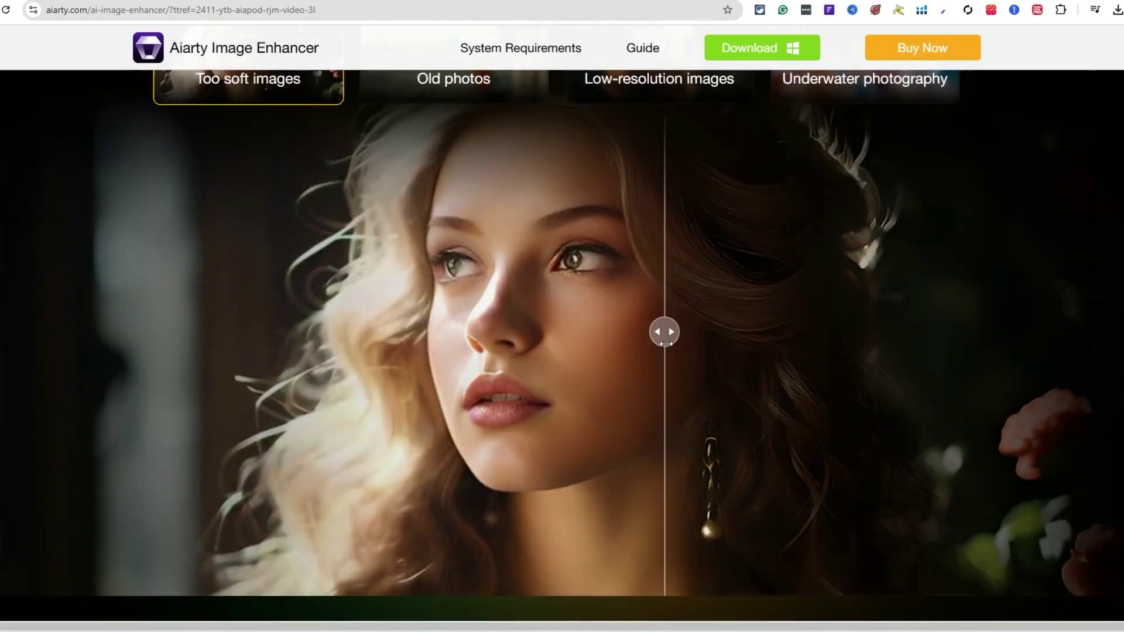
scroll(666, 351, down, 5)
scroll(668, 350, down, 2)
scroll(683, 324, down, 1)
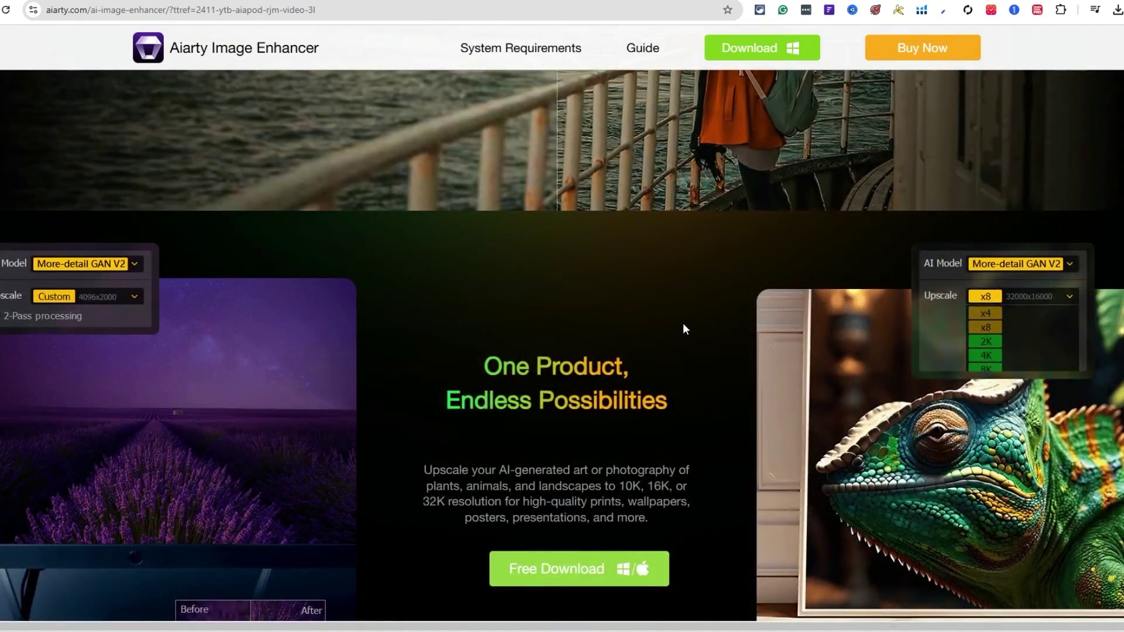
scroll(682, 322, down, 2)
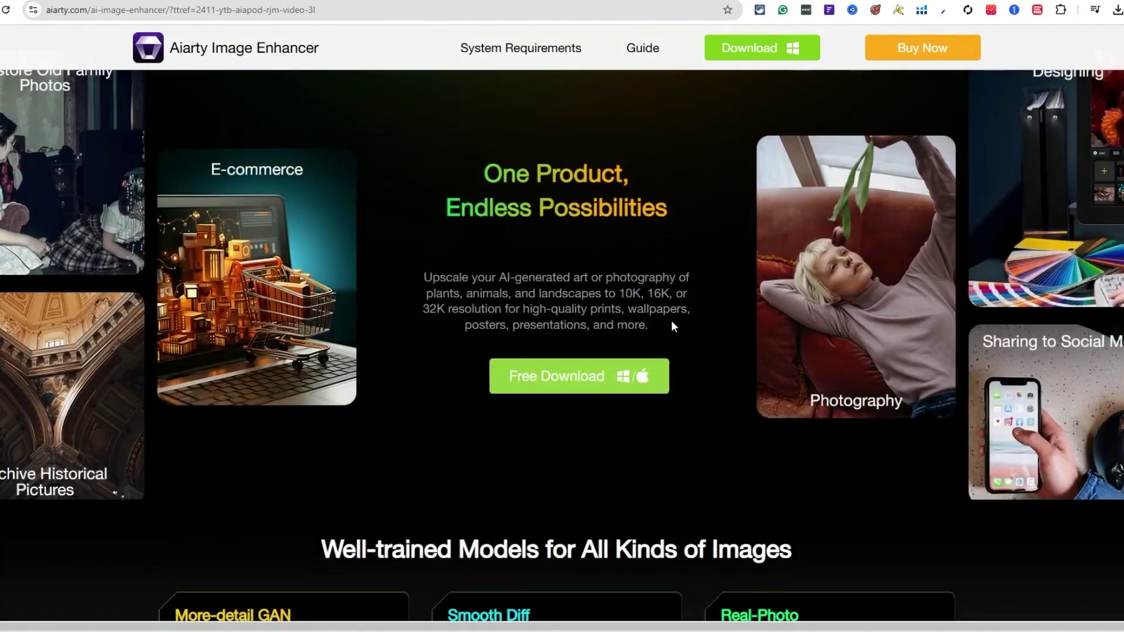
scroll(670, 327, down, 3)
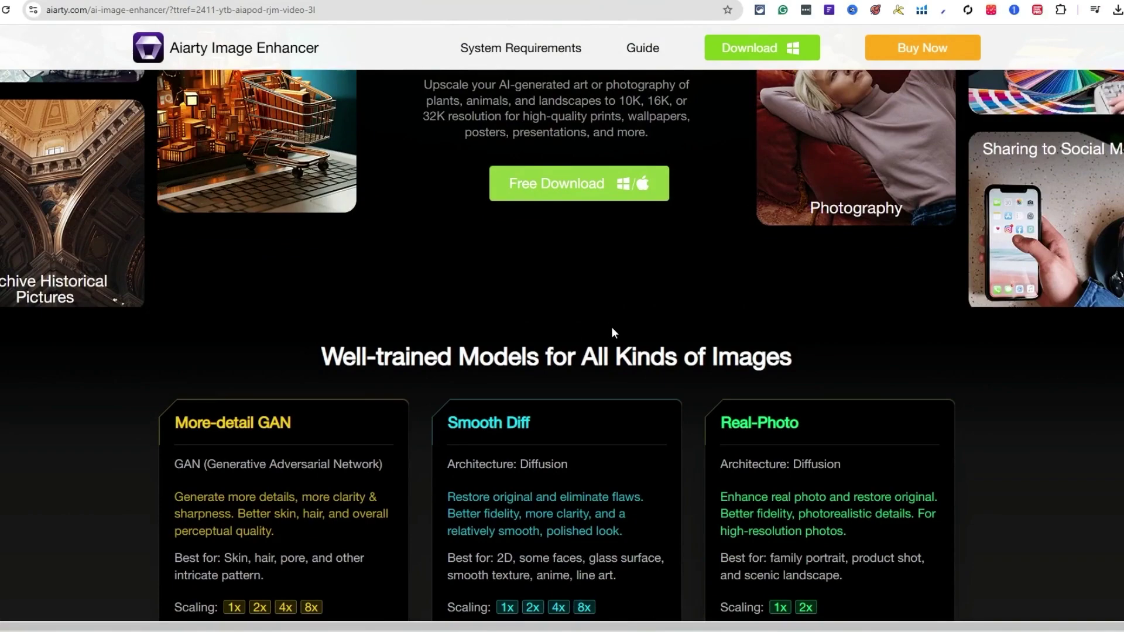
scroll(611, 328, down, 4)
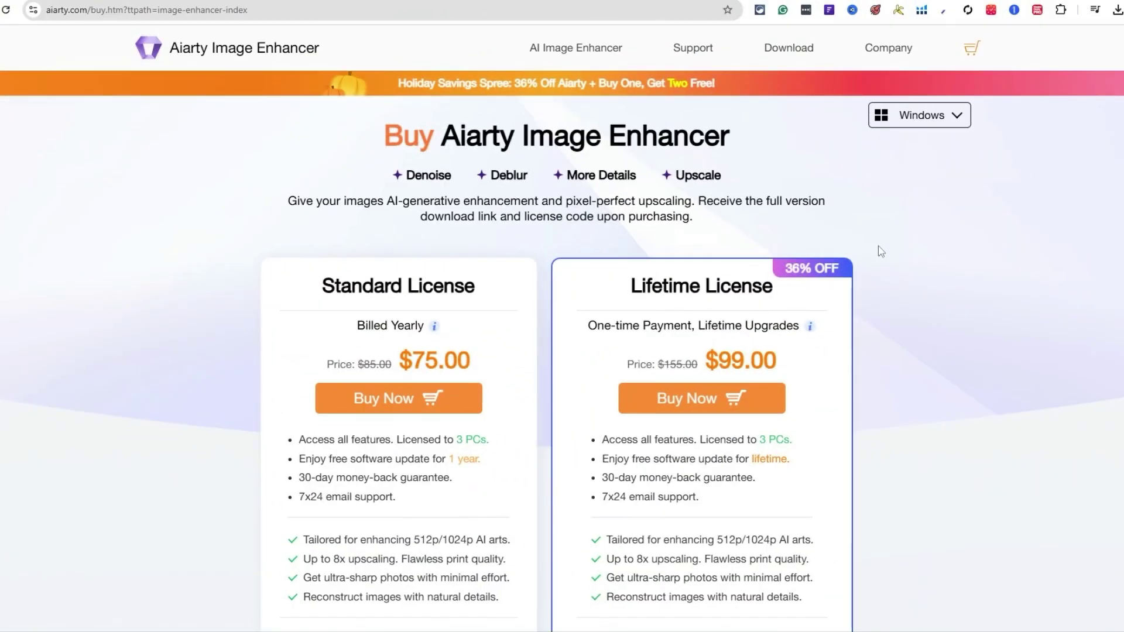
scroll(831, 250, down, 1)
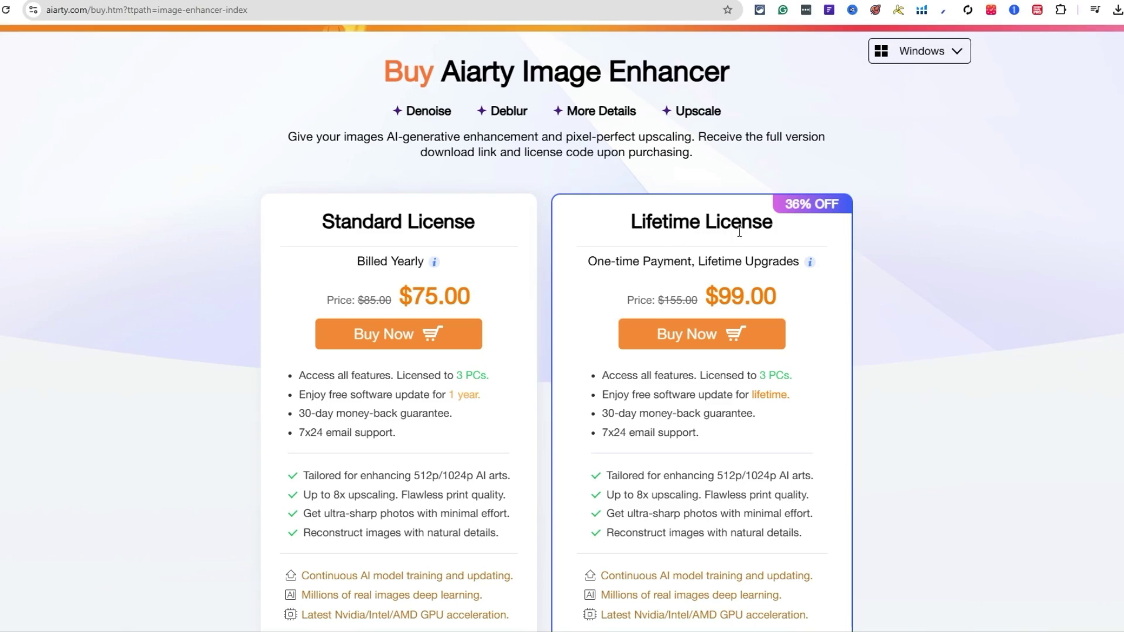
scroll(724, 295, down, 1)
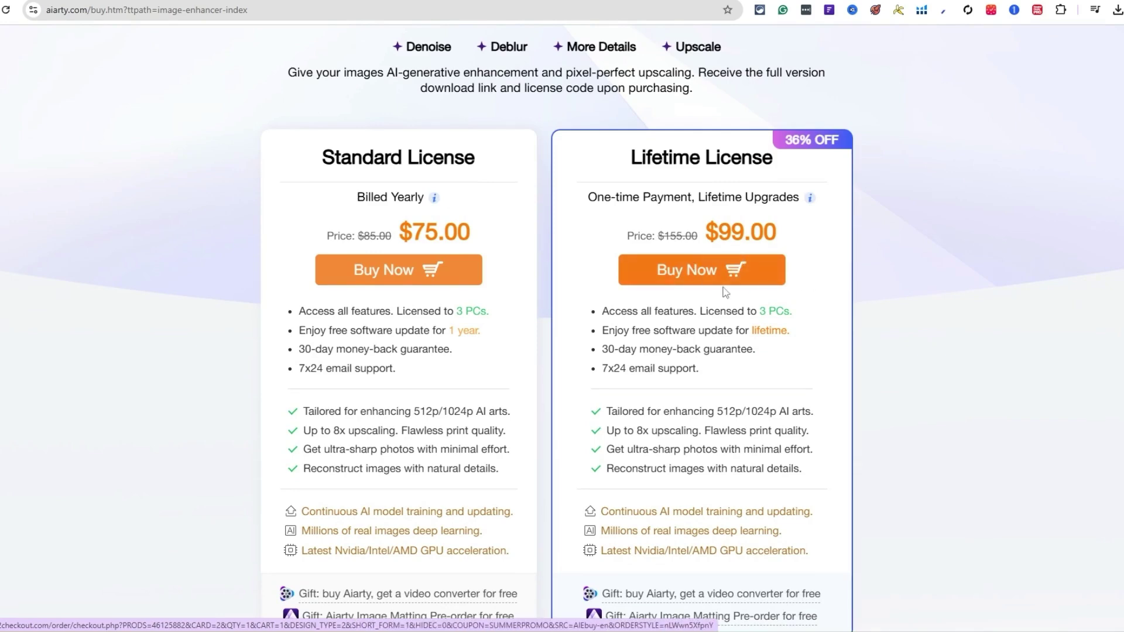
drag(701, 314, 802, 319)
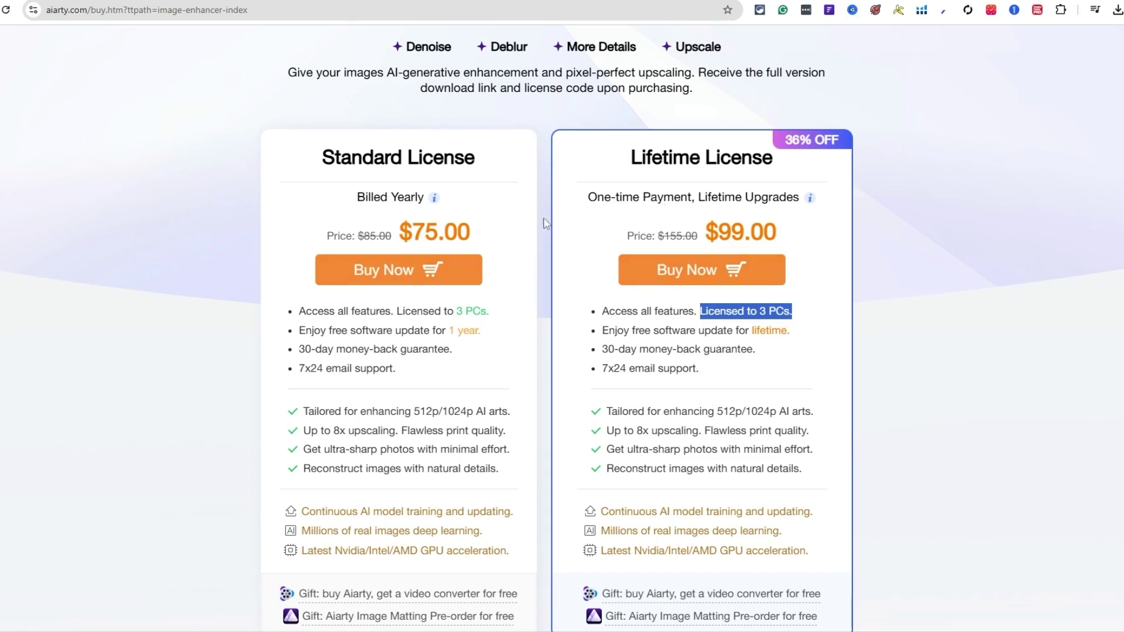
click(701, 343)
scroll(670, 364, down, 2)
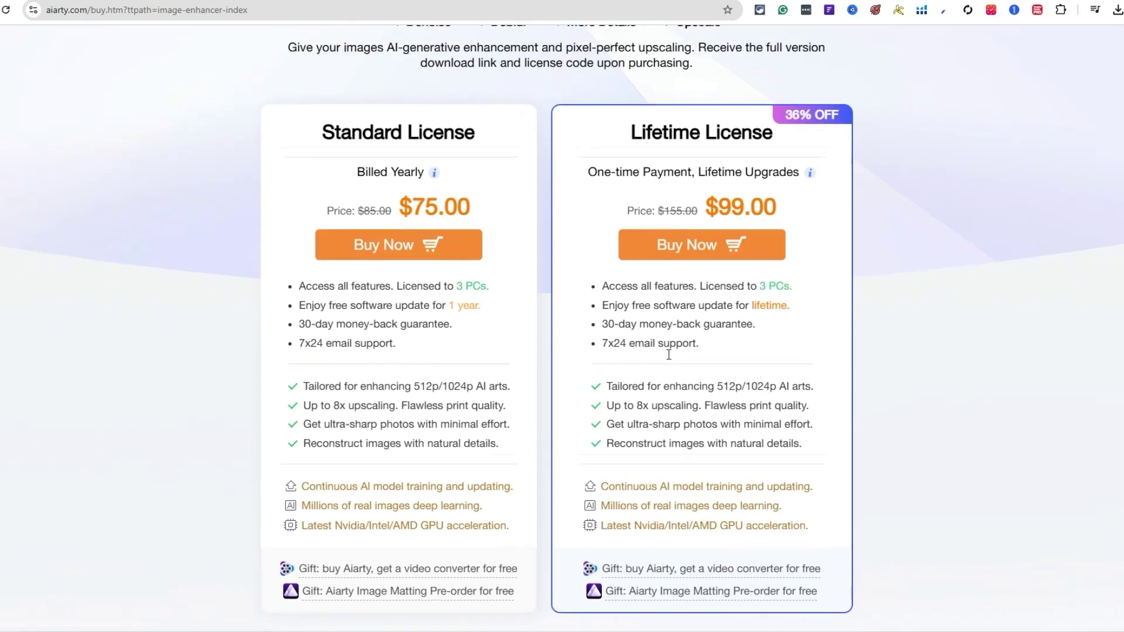
scroll(670, 364, up, 1)
drag(843, 485, 527, 135)
click(335, 82)
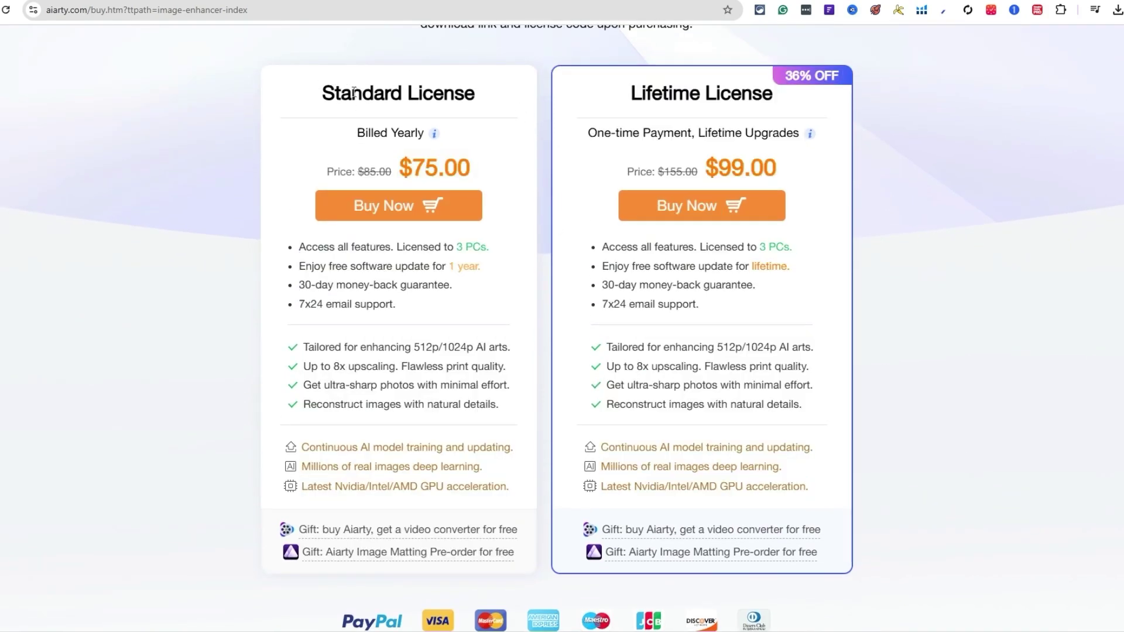